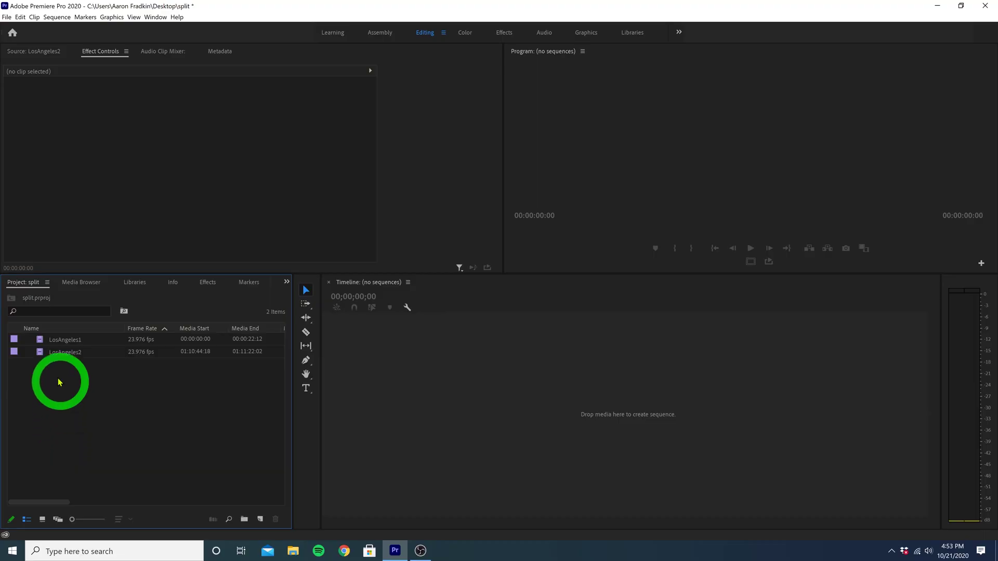
Preview LosAngeles1 and then the overhead LosAngeles2 clip in the Source monitor, scrubbing each
double_click(41, 344)
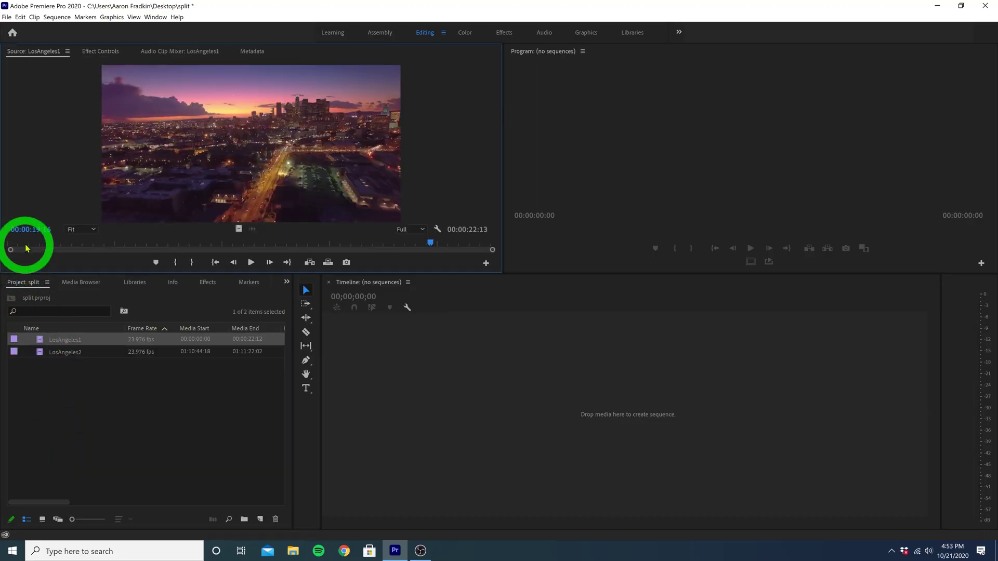
left_click(248, 243)
left_click_drag(261, 251, 419, 252)
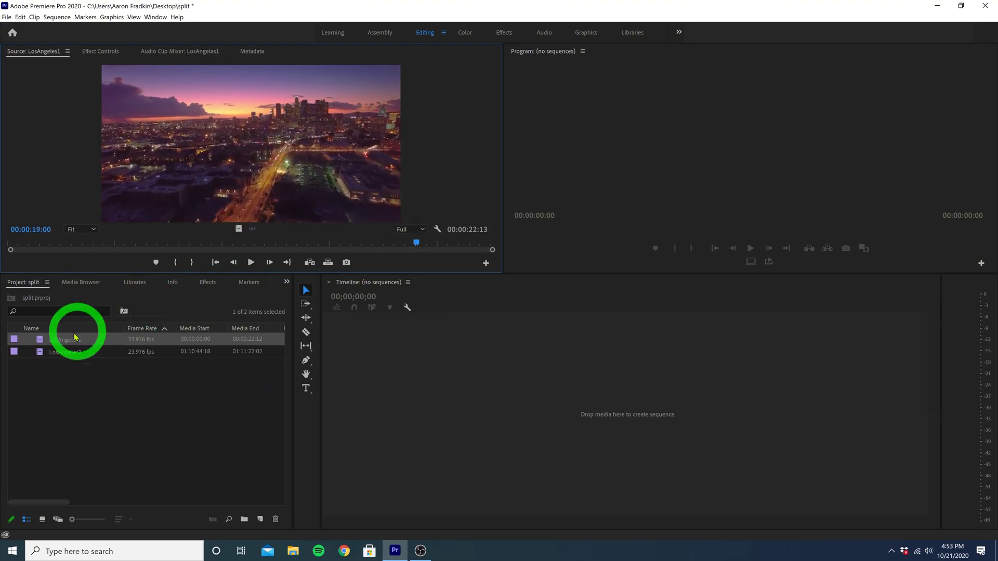
double_click(56, 353)
left_click_drag(43, 254, 407, 273)
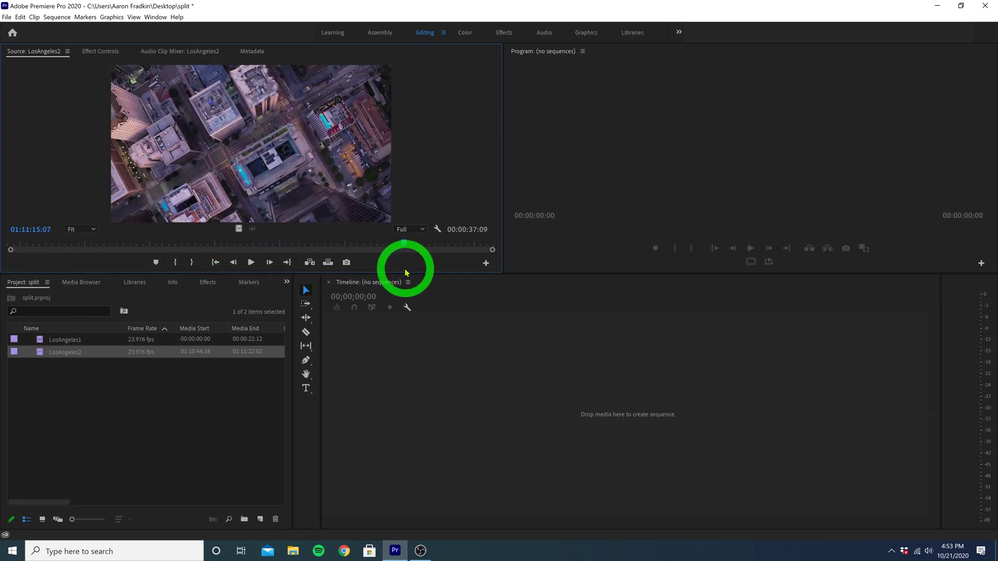
Build a LosAngeles1 sequence, stack LosAngeles2 on V2, and trim it to LosAngeles1's 22-second length
left_click_drag(49, 340, 508, 388)
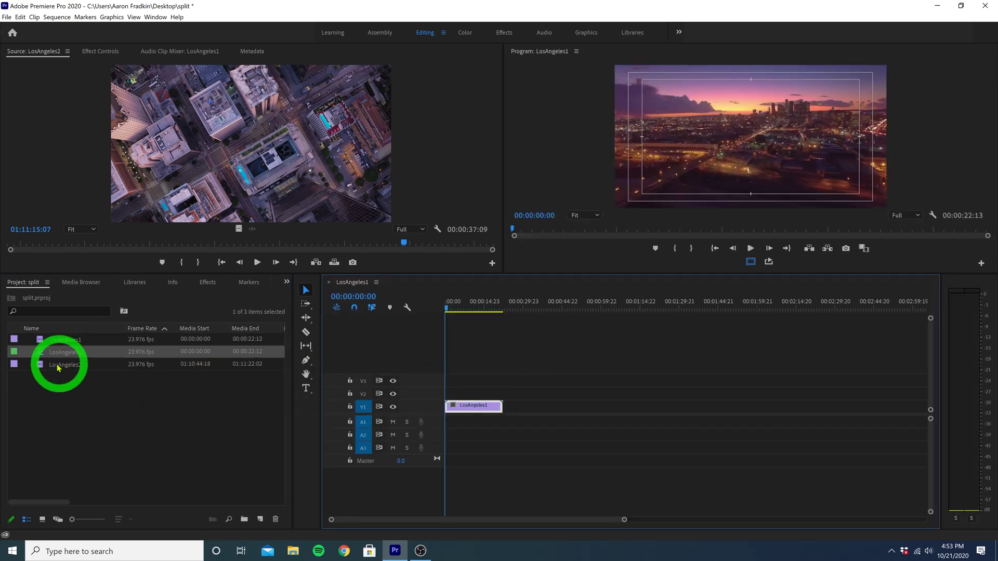
left_click_drag(58, 368, 442, 376)
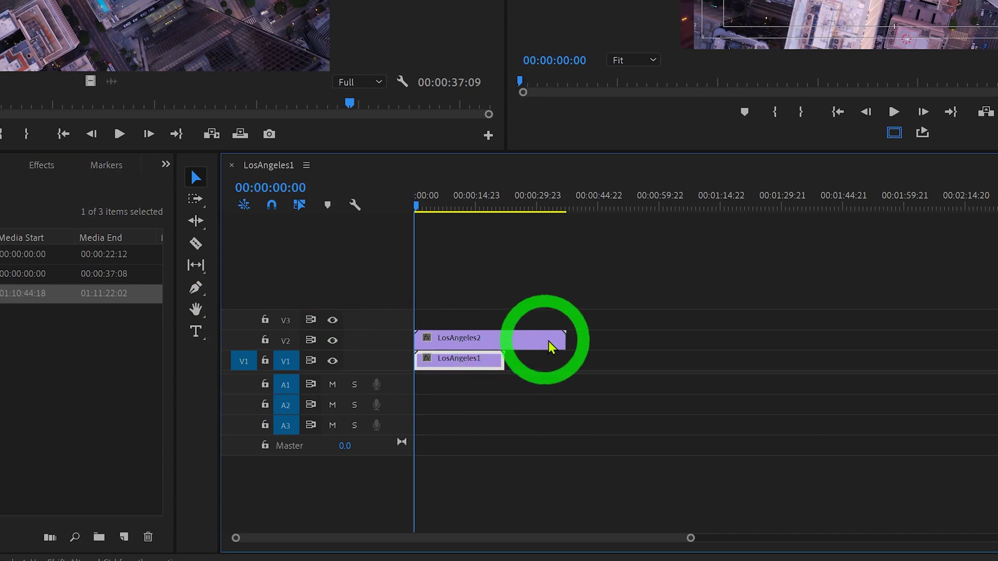
left_click_drag(563, 341, 501, 345)
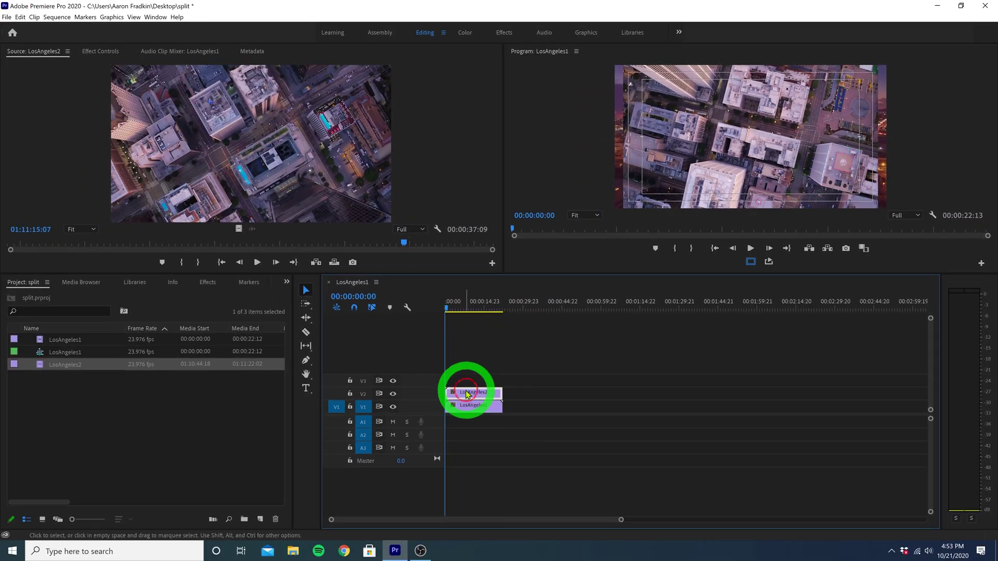
Set LosAngeles2's Scale to 107 and Position to 4103, 1011 in Effect Controls
left_click(97, 54)
left_click_drag(191, 115, 201, 115)
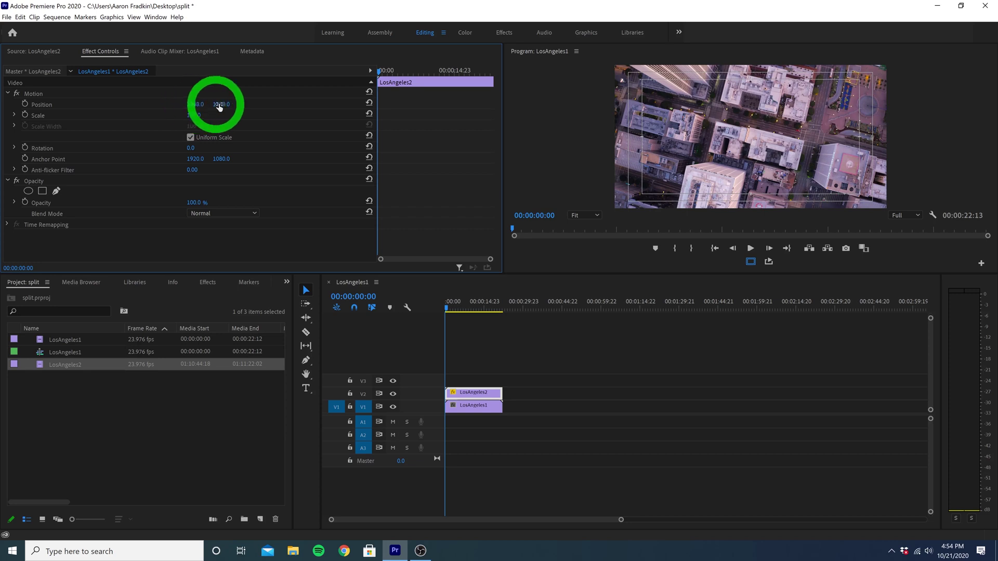
left_click_drag(221, 107, 186, 111)
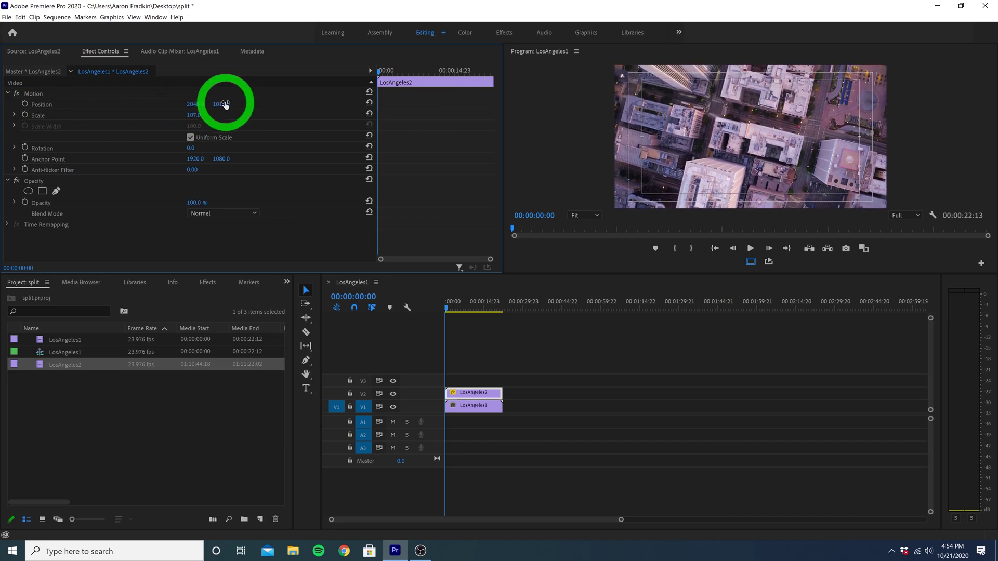
left_click_drag(189, 104, 524, 103)
left_click_drag(185, 103, 371, 102)
left_click_drag(191, 104, 316, 101)
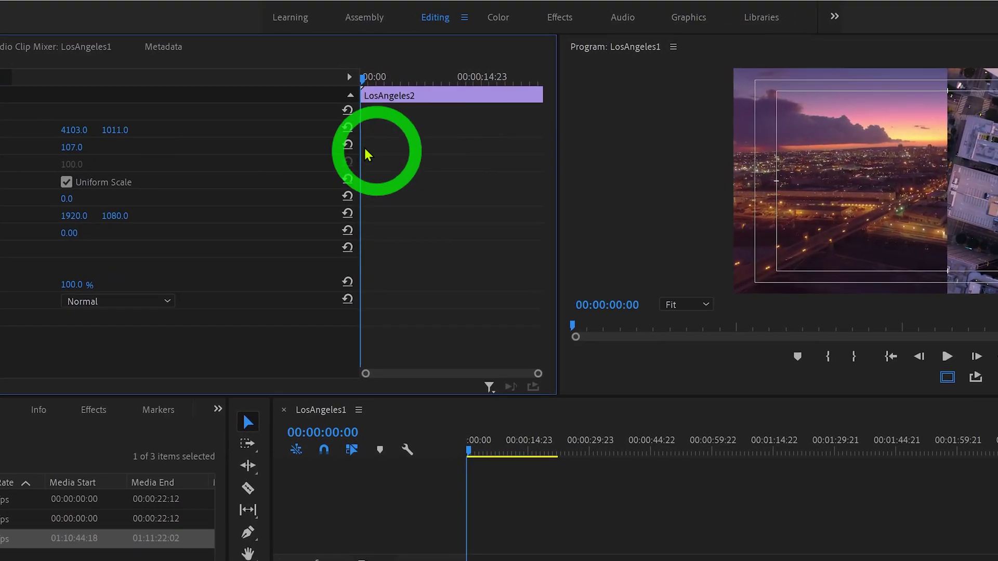
Reset LosAngeles2's Position, then search Effects for 'crop' and apply Crop to LosAngeles2
left_click(343, 132)
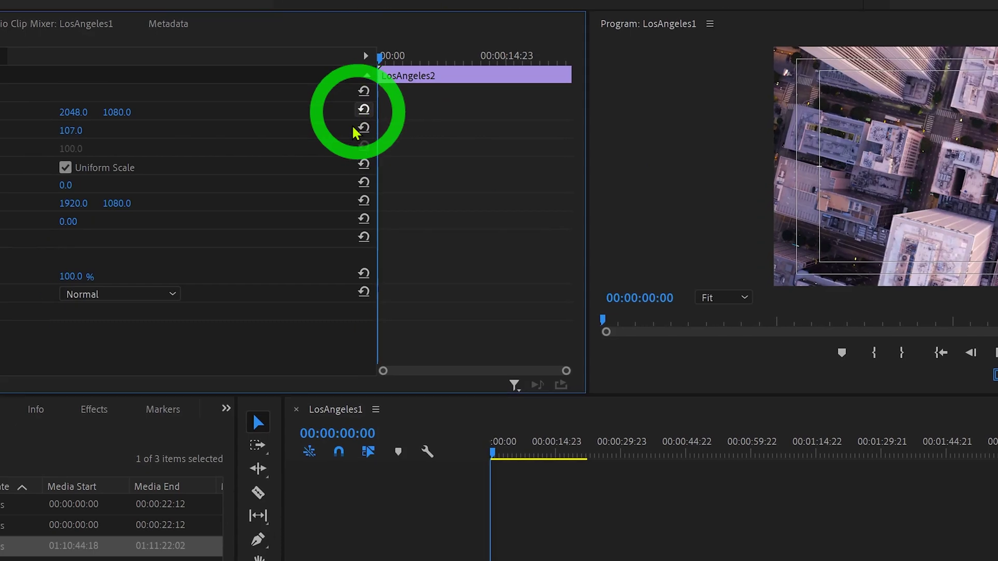
key("space")
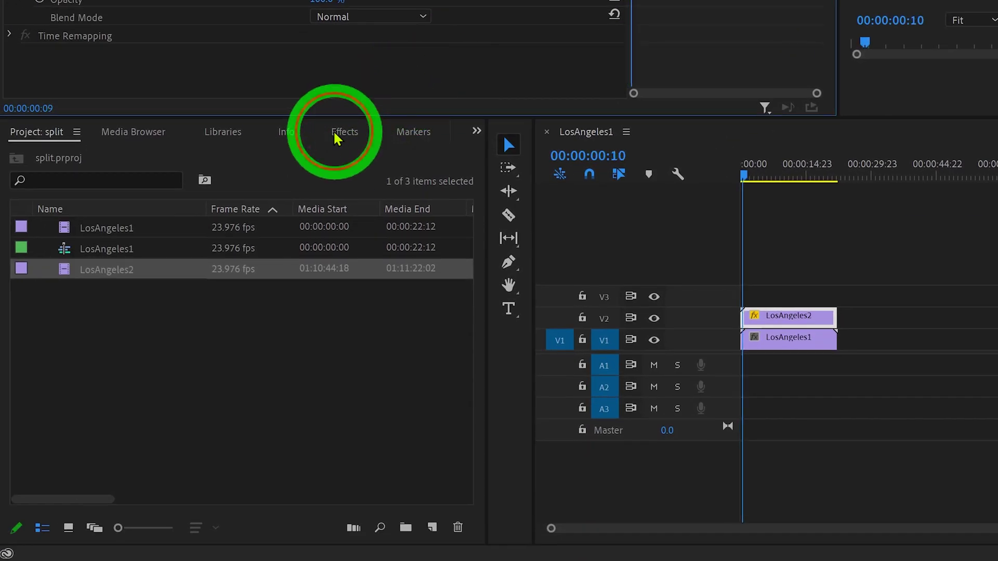
left_click(335, 134)
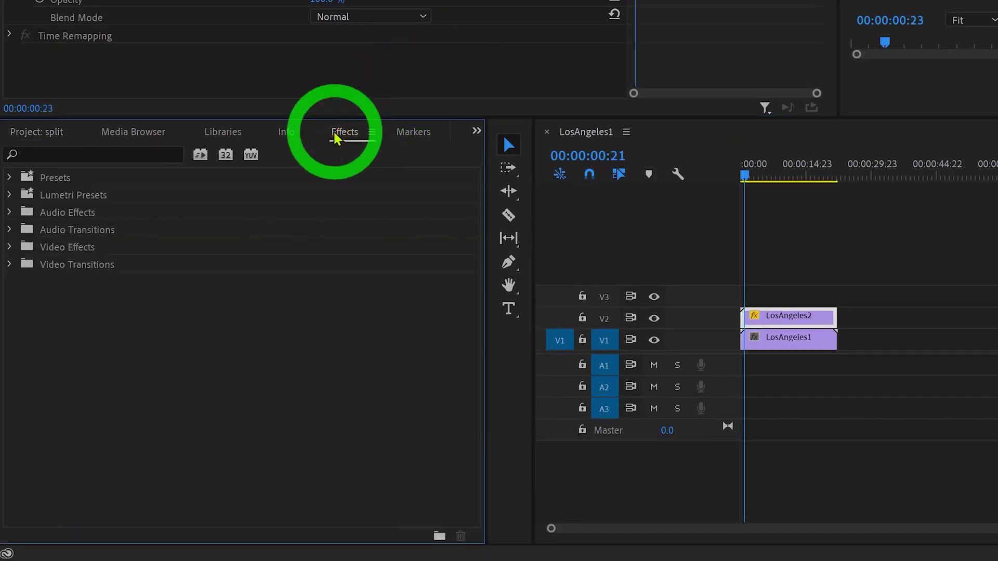
left_click(154, 153)
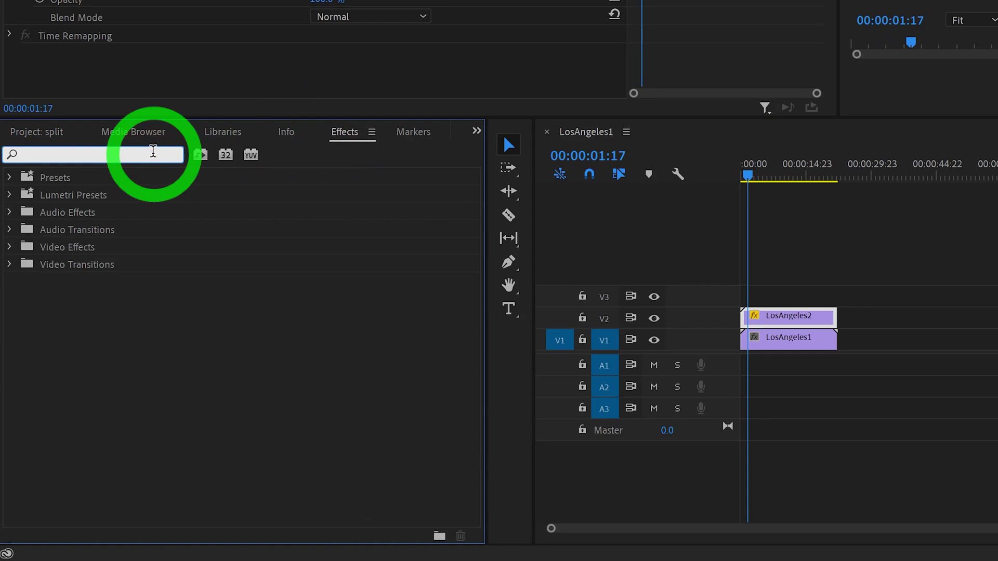
type("crop")
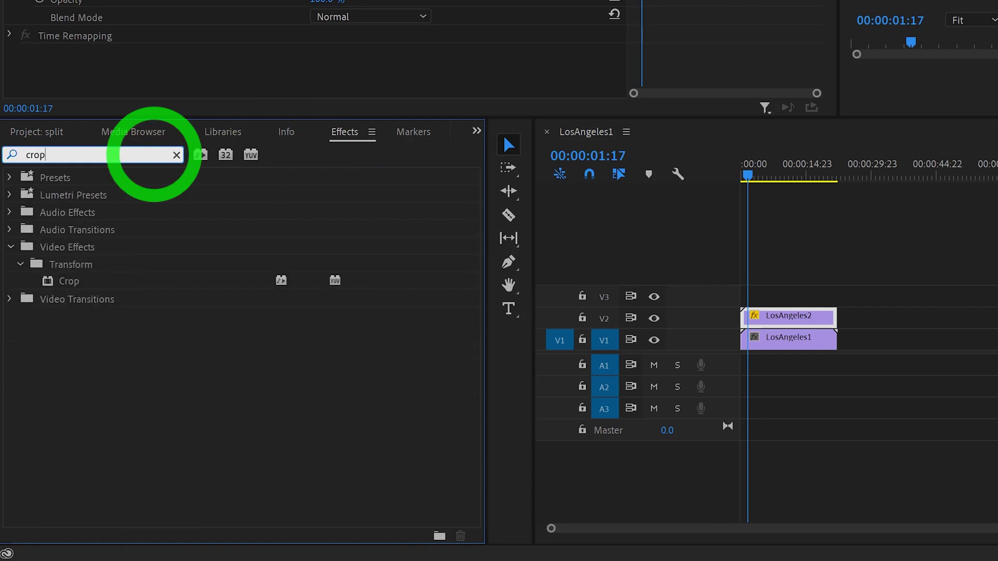
left_click_drag(73, 282, 758, 315)
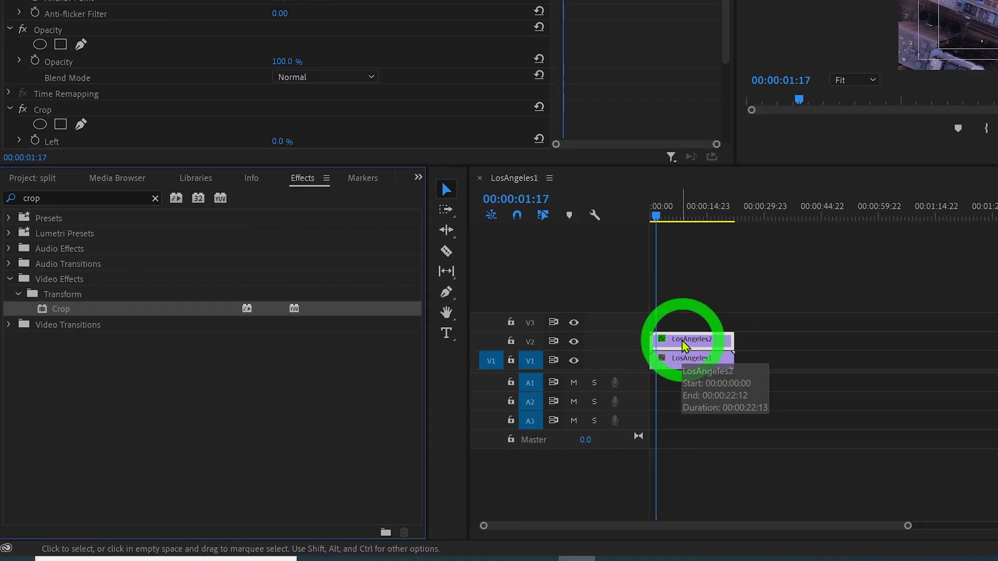
scroll(302, 208, "down", 5)
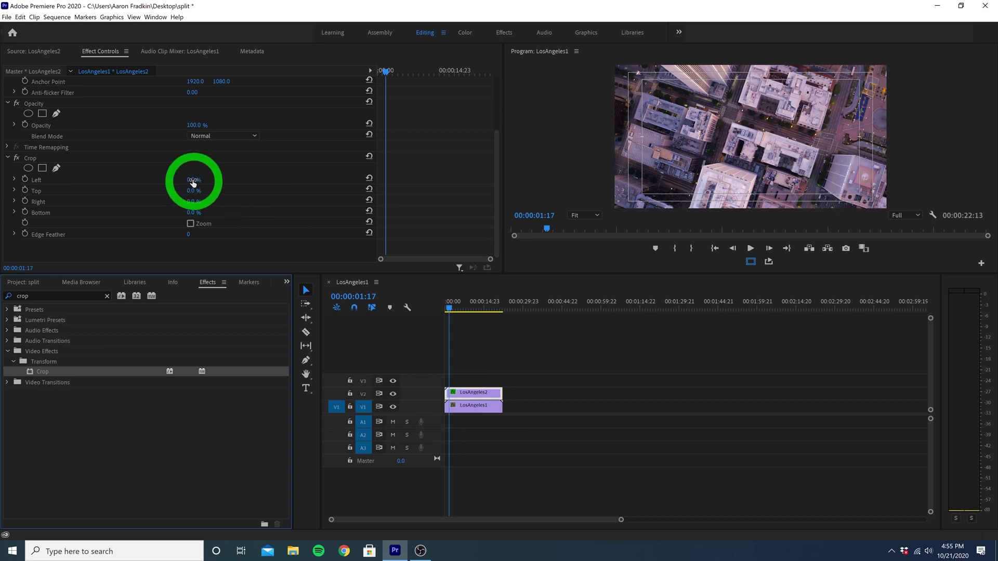
Crop 24% off LosAngeles2's left edge, after trying and resetting left and right crops
left_click_drag(193, 180, 218, 181)
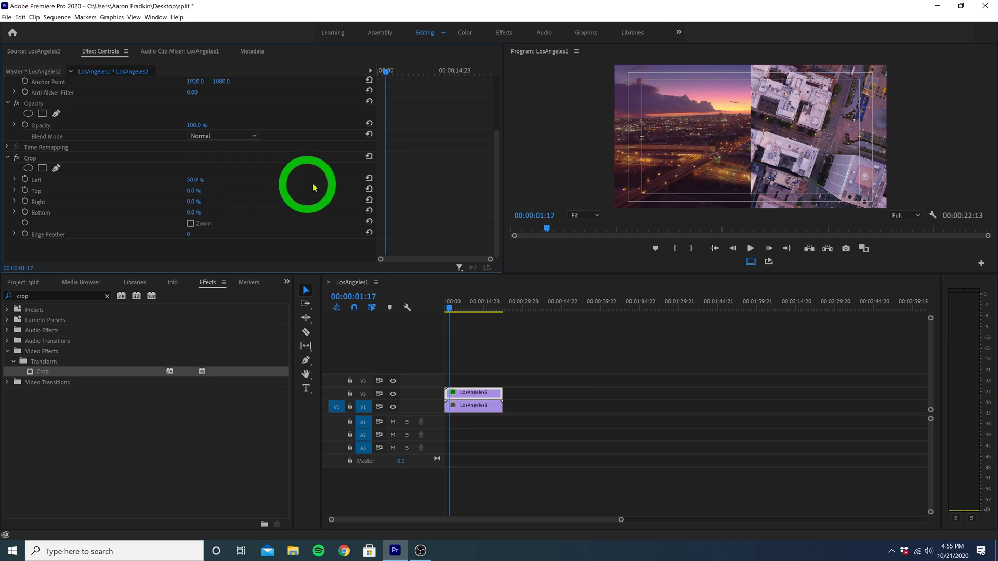
left_click(369, 178)
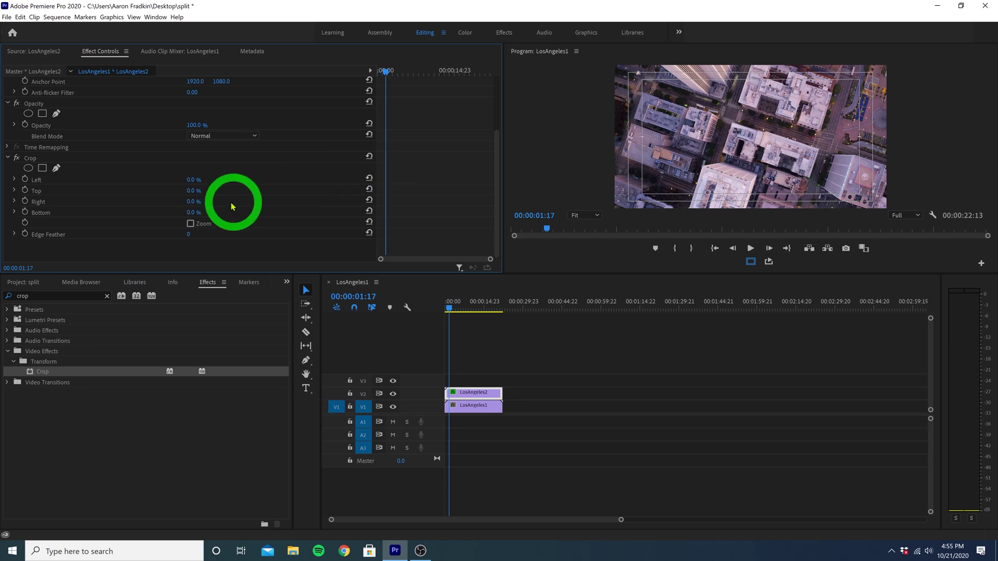
left_click_drag(196, 201, 216, 200)
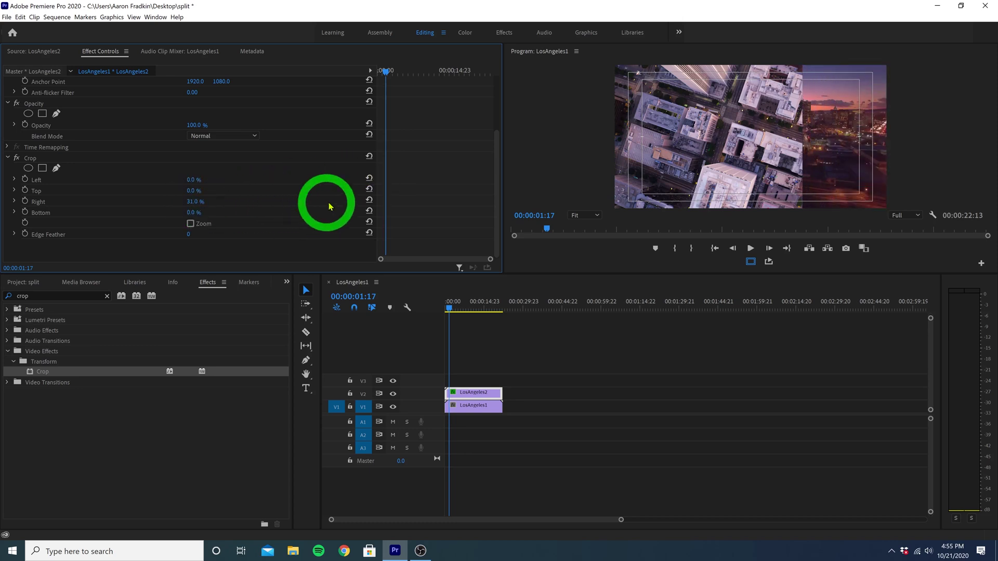
left_click(370, 199)
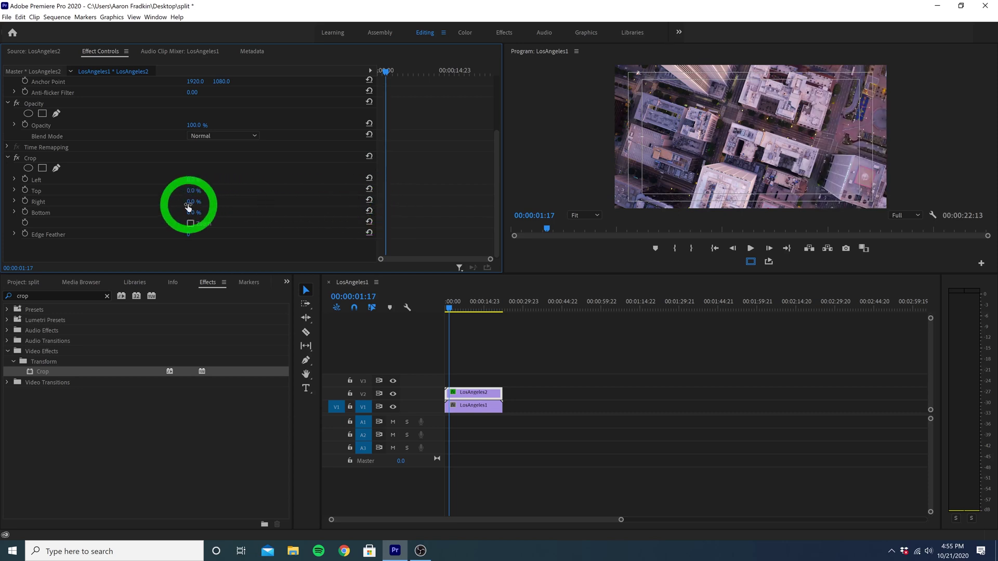
left_click_drag(190, 202, 213, 181)
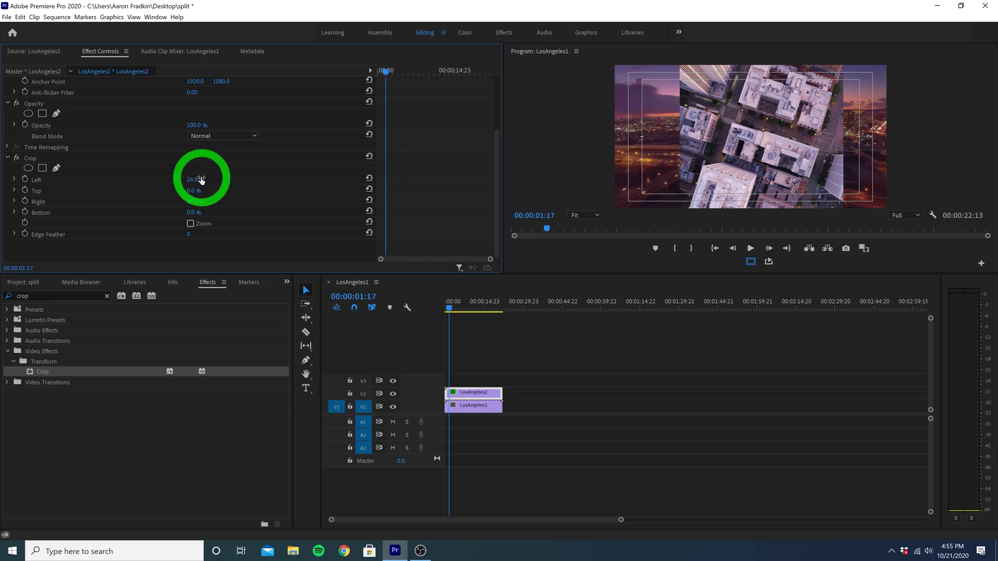
Move LosAngeles2 to Position X 3120 and preview a later frame of the split screen
scroll(286, 183, "up", 3)
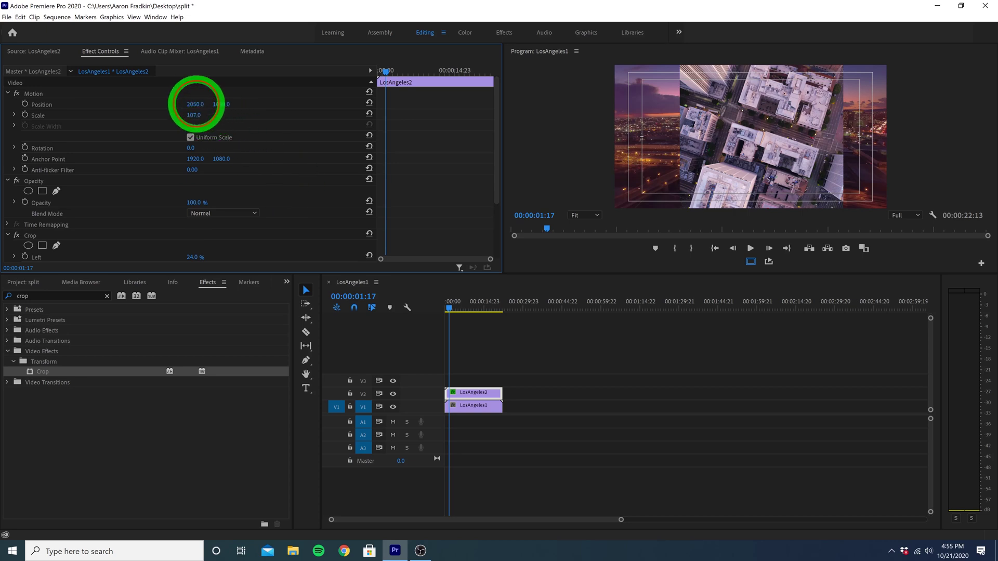
left_click_drag(196, 104, 330, 101)
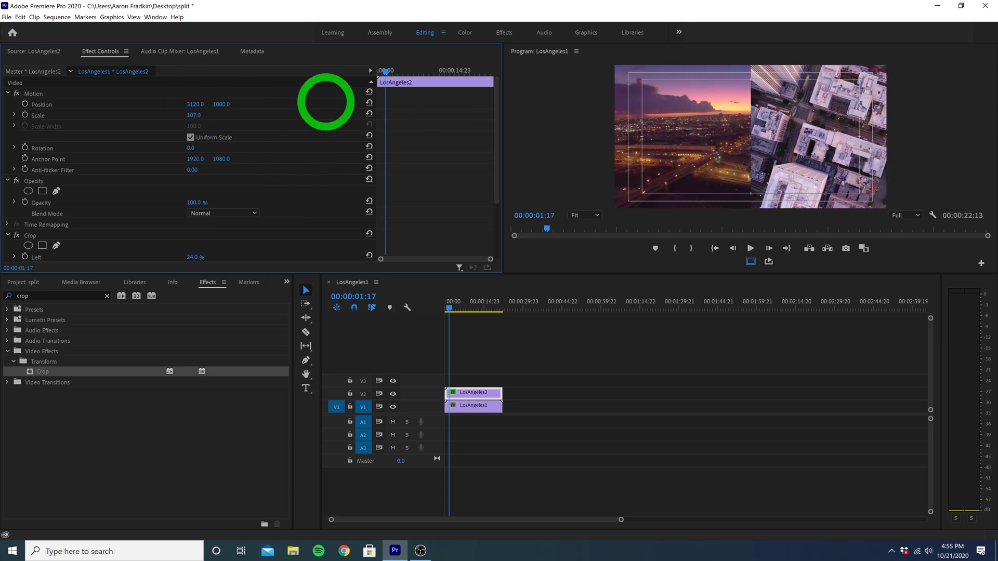
left_click_drag(459, 306, 493, 305)
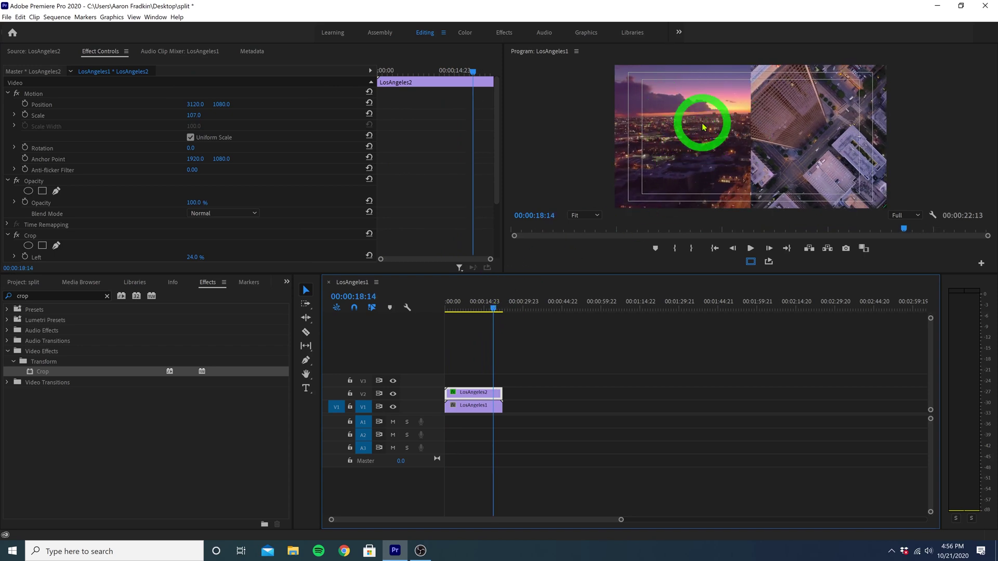
Move LosAngeles1 to Position X 448 and return the playhead to the sequence start
left_click(472, 407)
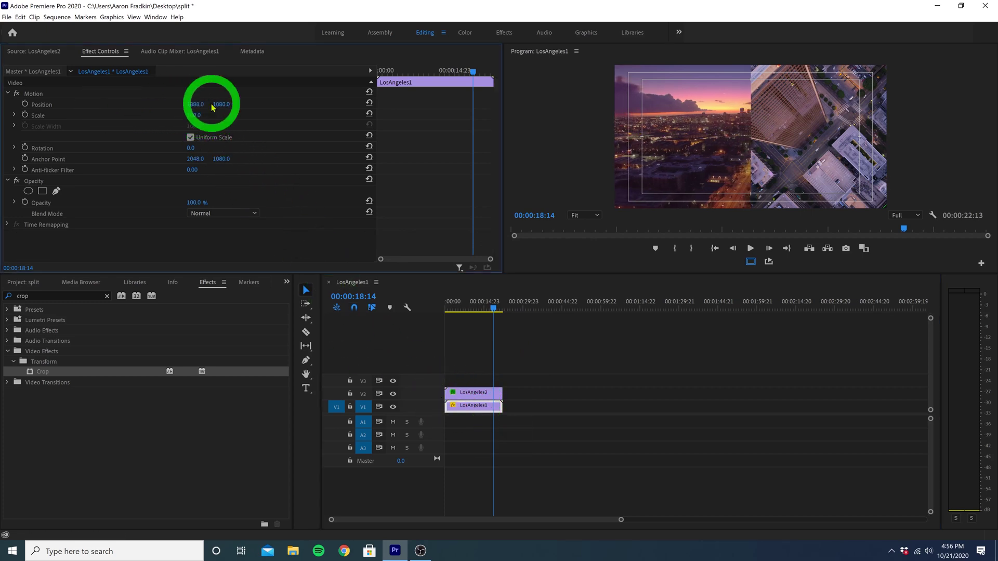
mouse_move(212, 100)
left_mouse_down()
mouse_move(77, 101)
mouse_move(198, 104)
left_mouse_up()
left_click(447, 307)
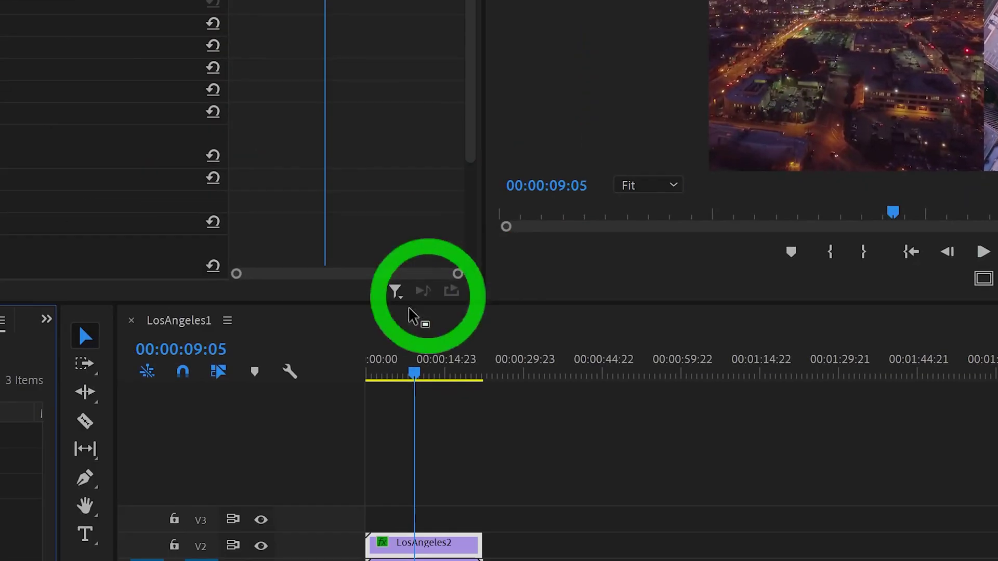
Draw a thin vertical rectangle on V3 along the clip seam, then select it
left_click(83, 482)
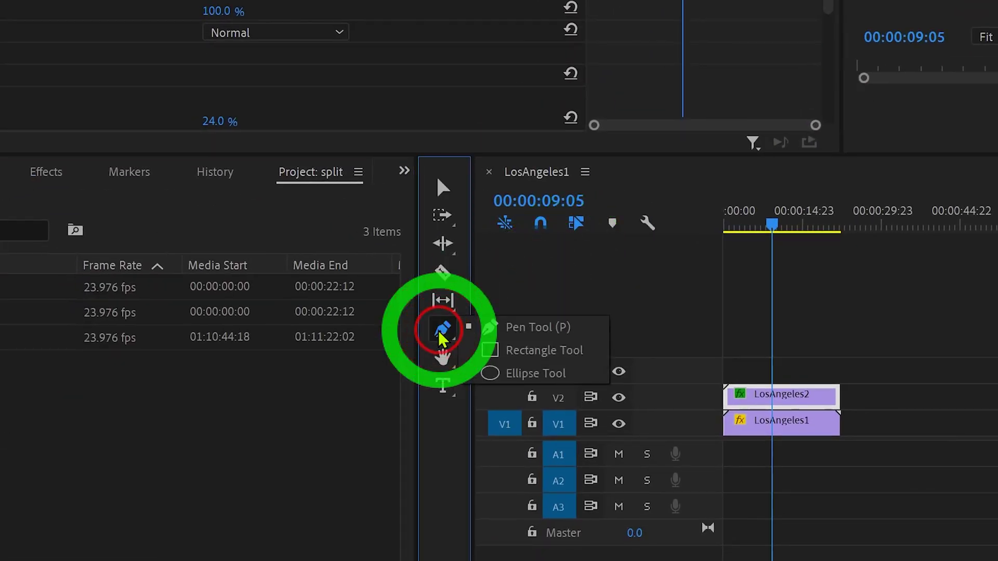
left_click(538, 353)
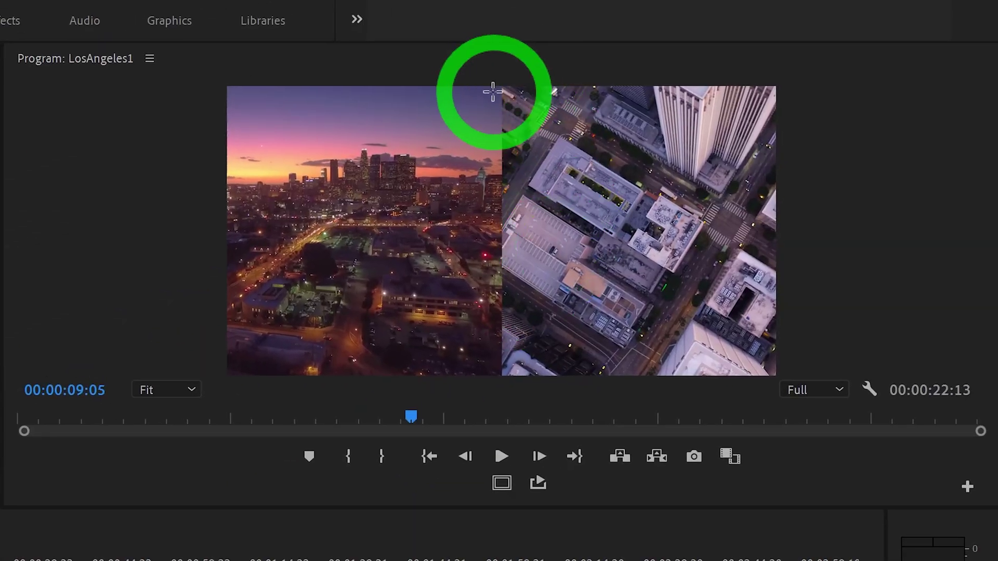
left_click_drag(495, 92, 492, 400)
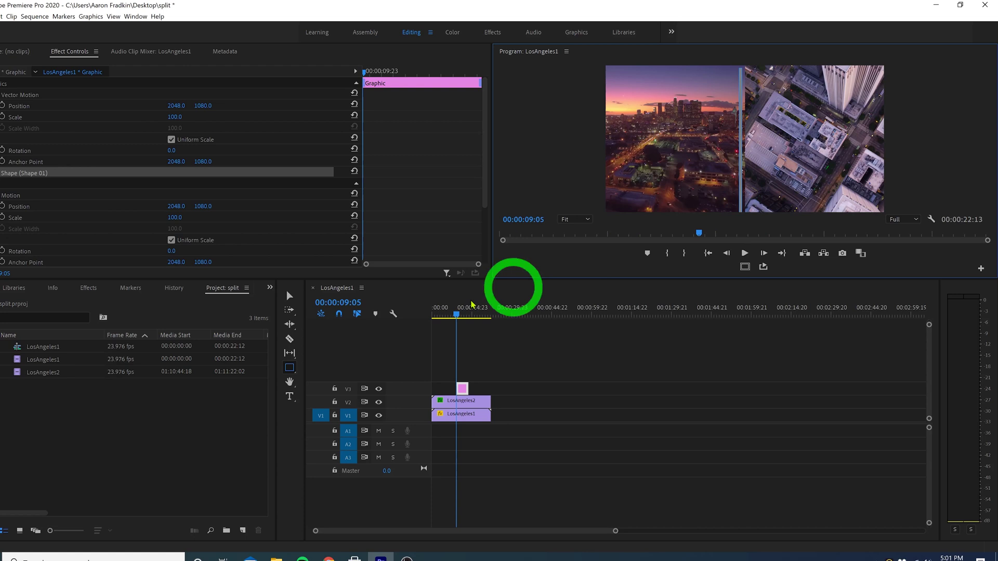
left_click(306, 290)
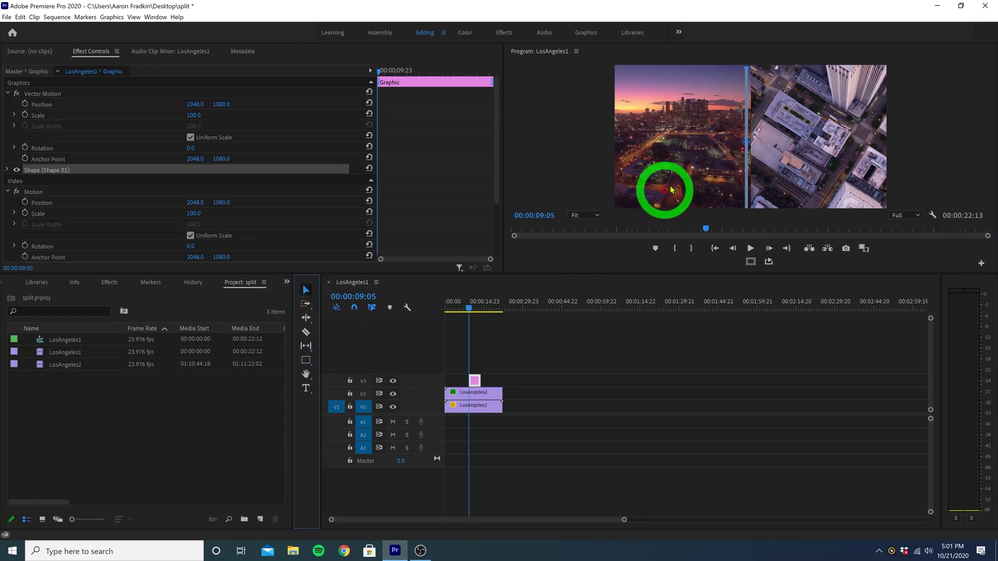
left_click(747, 174)
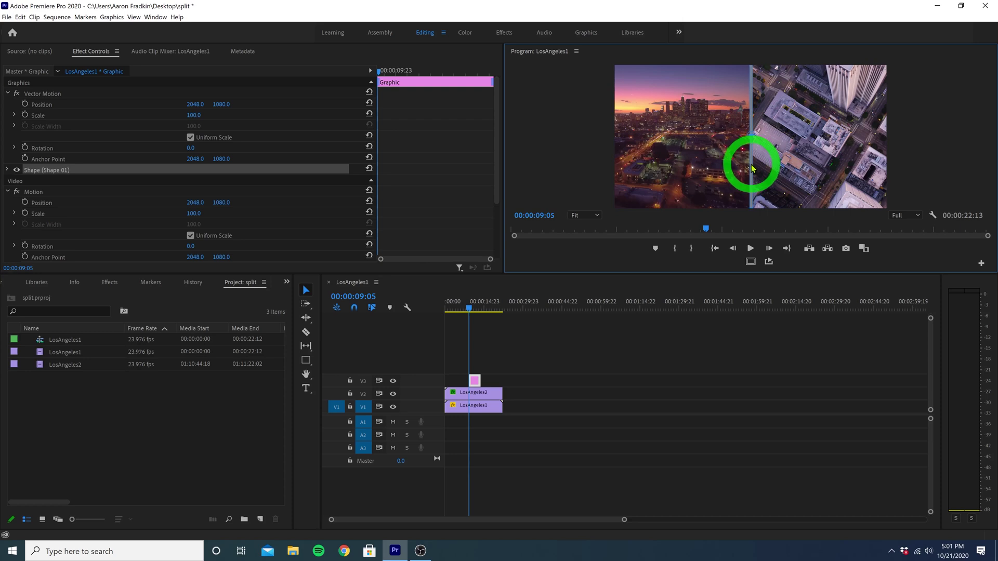
Set the divider shape's fill colour to magenta (FF00DE), after briefly trying green
left_click(7, 170)
left_click(52, 217)
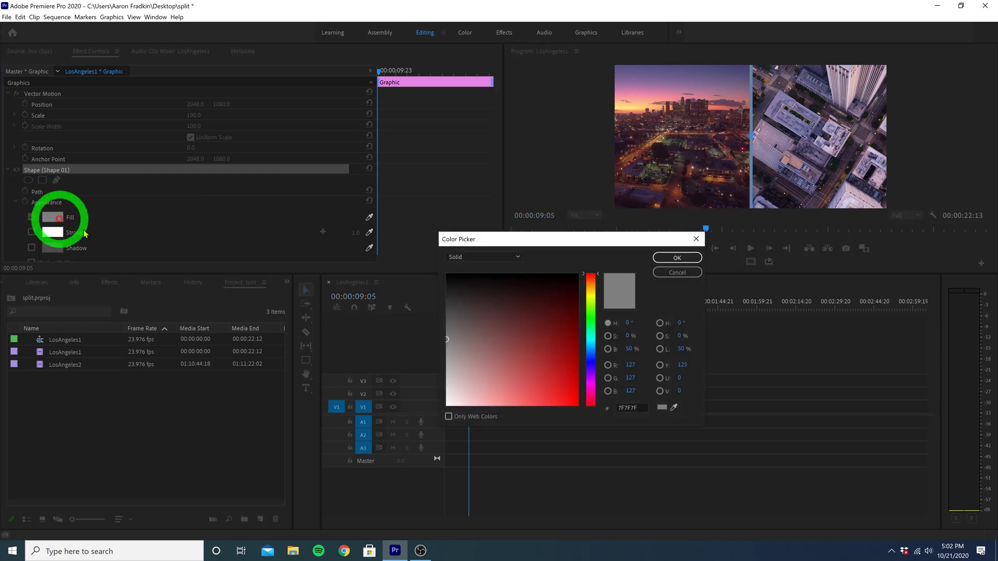
left_click(592, 341)
left_click_drag(591, 341, 591, 318)
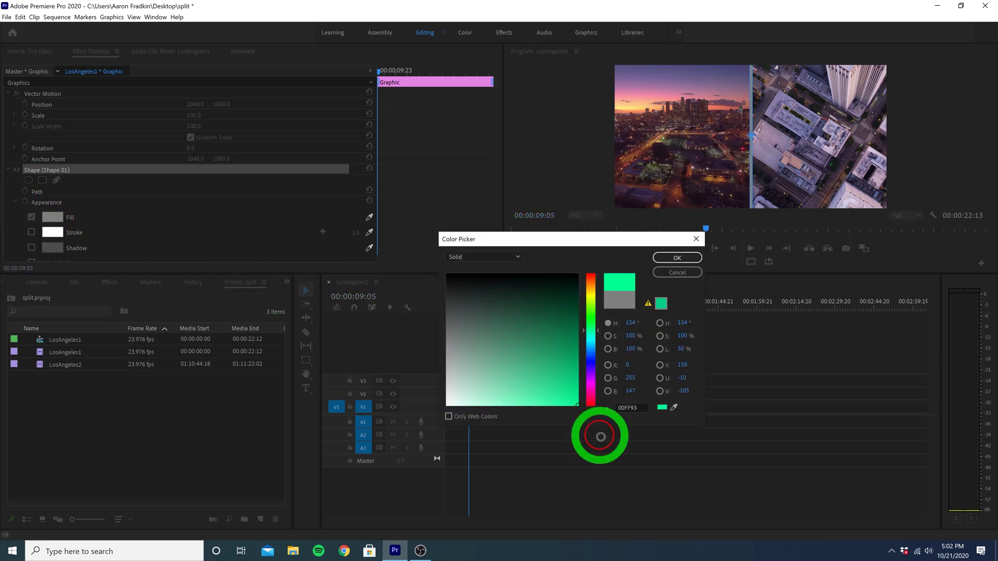
left_click(674, 257)
left_click(52, 217)
left_click_drag(592, 352, 592, 312)
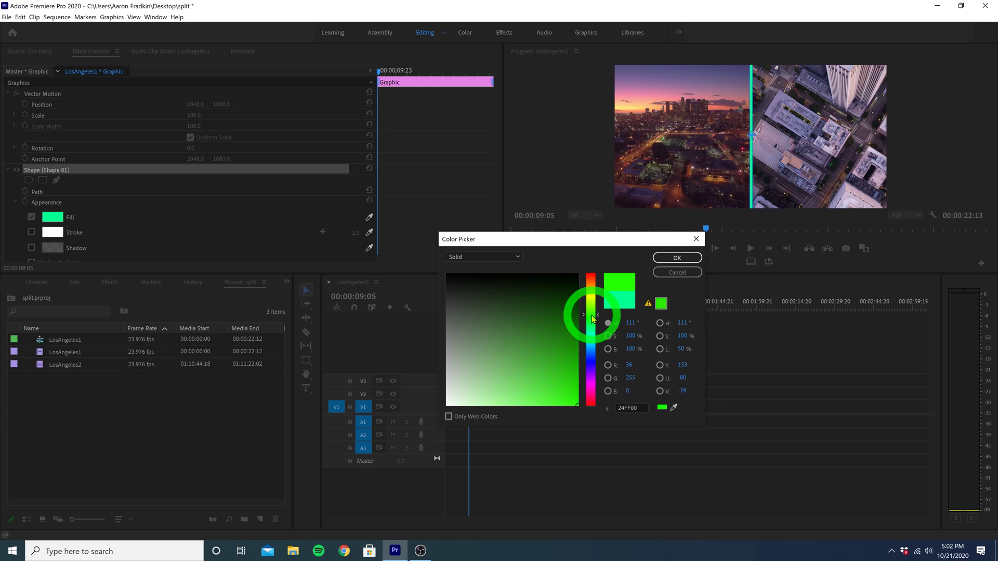
left_click(669, 257)
left_click(52, 217)
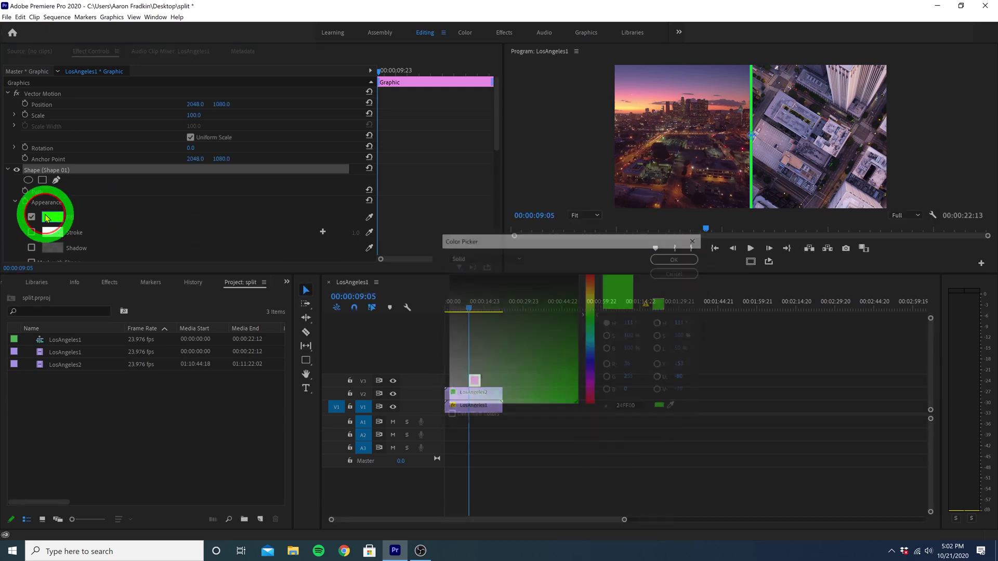
left_click(590, 387)
left_click_drag(535, 367, 632, 385)
left_click(666, 258)
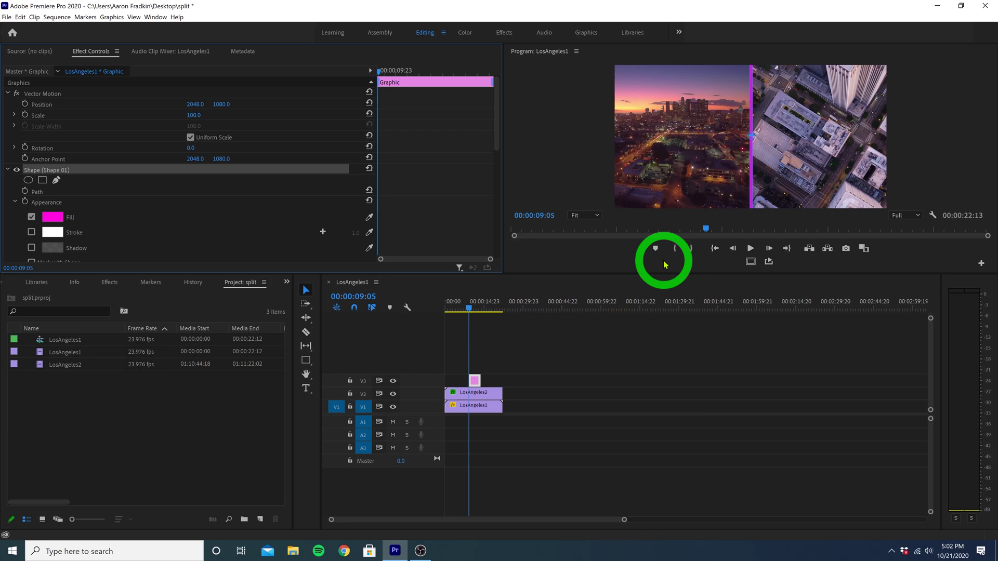
Trim the V3 divider graphic's end to match the length of the V1 and V2 clips
left_click_drag(485, 381, 459, 383)
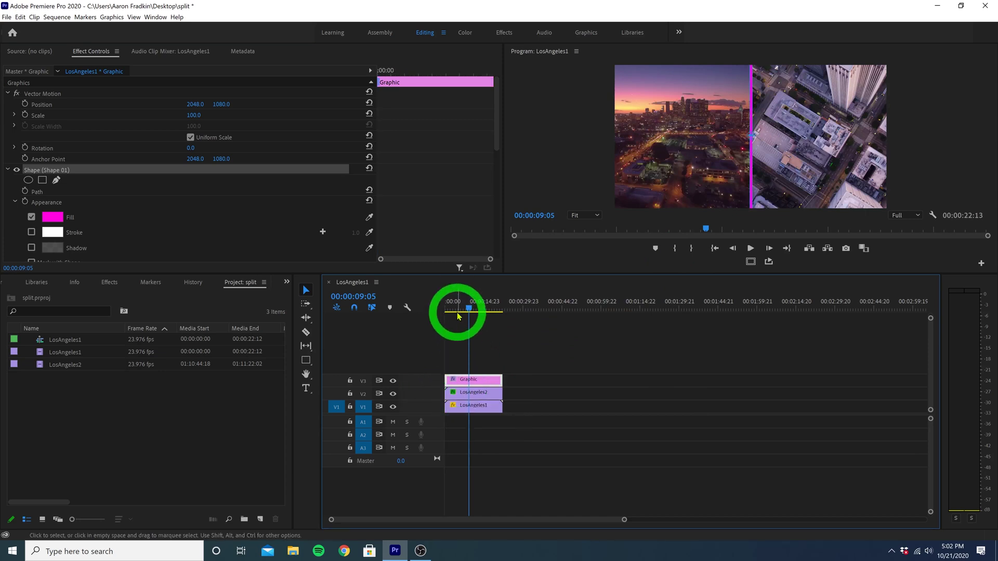